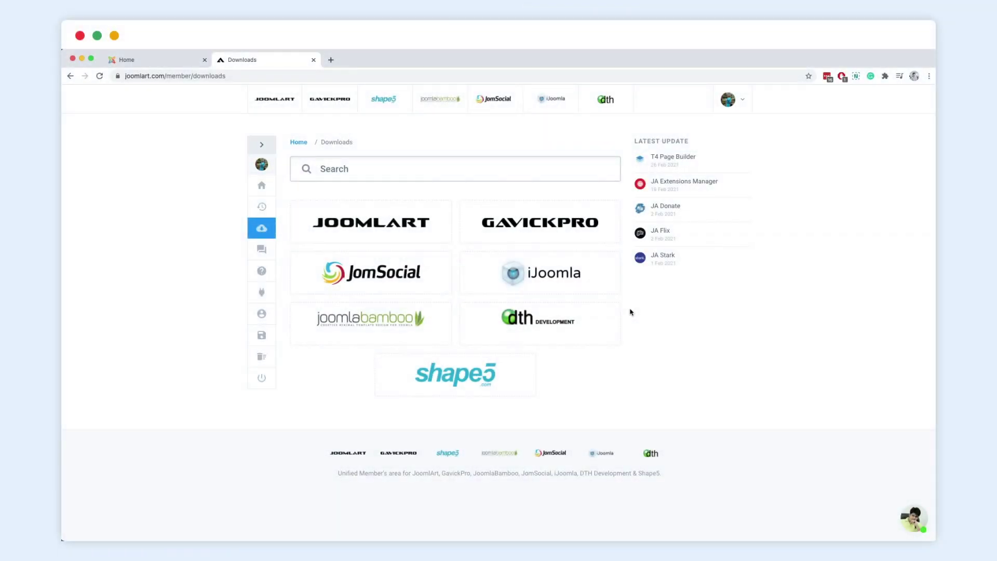
# - Search downloads for 't4' and download the T4 Pagebuilder Package from the T4 Page Builder page
pyautogui.click(417, 168)
pyautogui.write('t4')
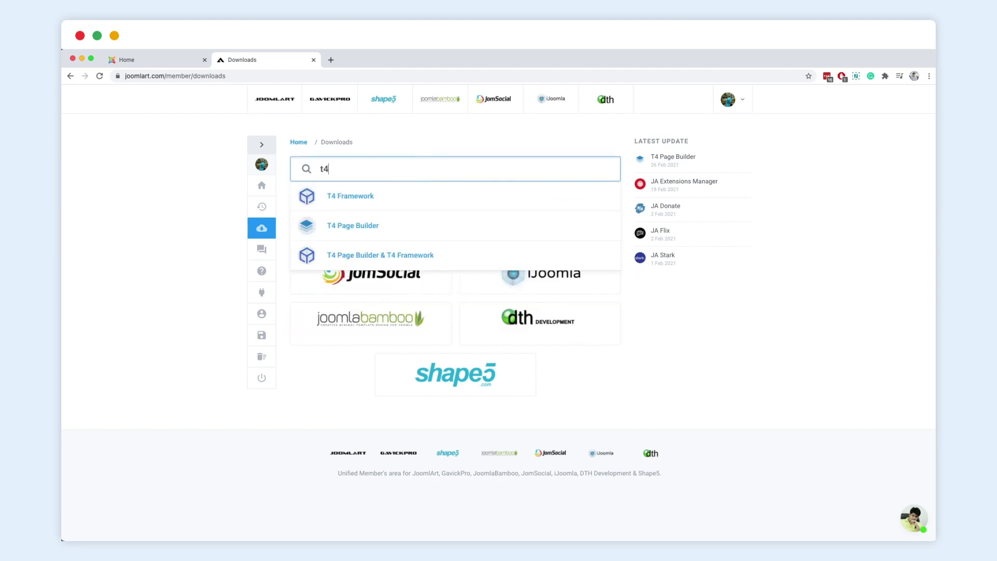
pyautogui.click(380, 230)
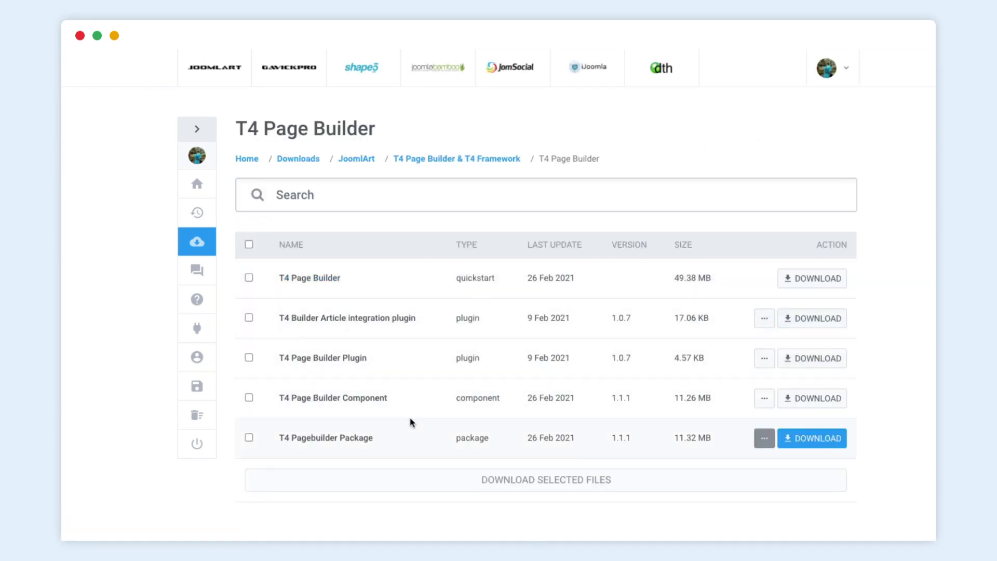
pyautogui.click(815, 447)
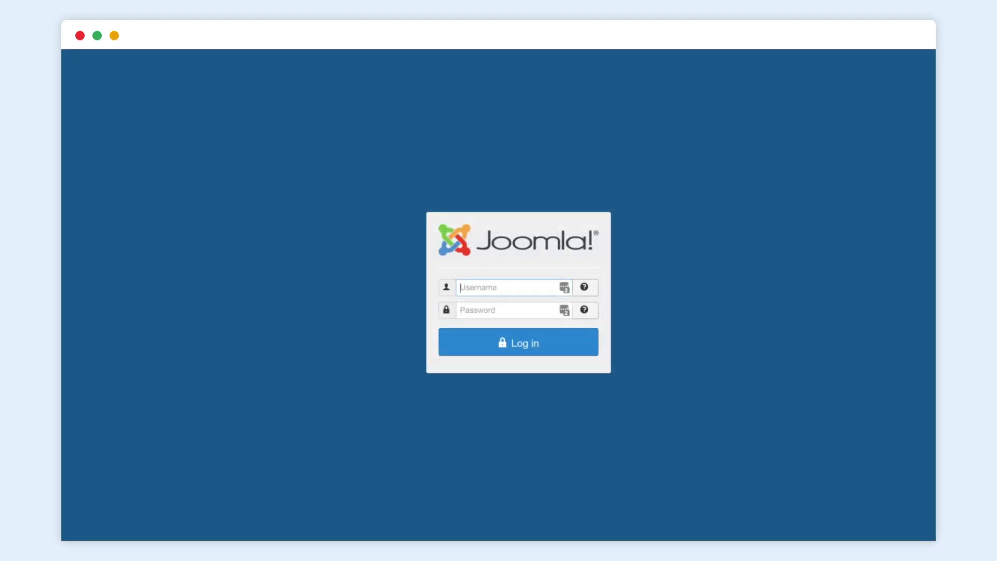
# - Log in to Joomla Administrator with the administrator username and password
pyautogui.write('admin')
pyautogui.click(506, 309)
pyautogui.write('pass')
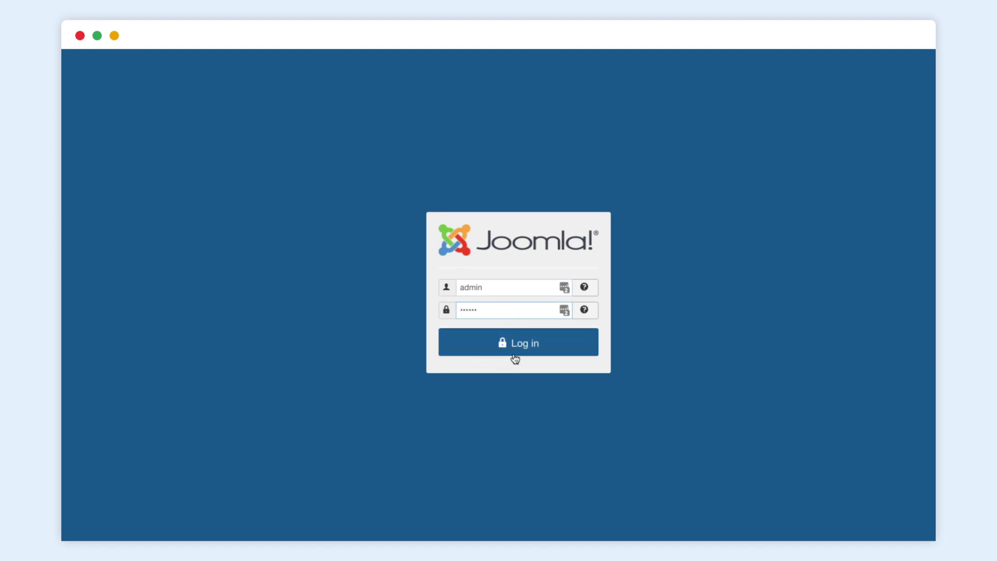
pyautogui.click(520, 347)
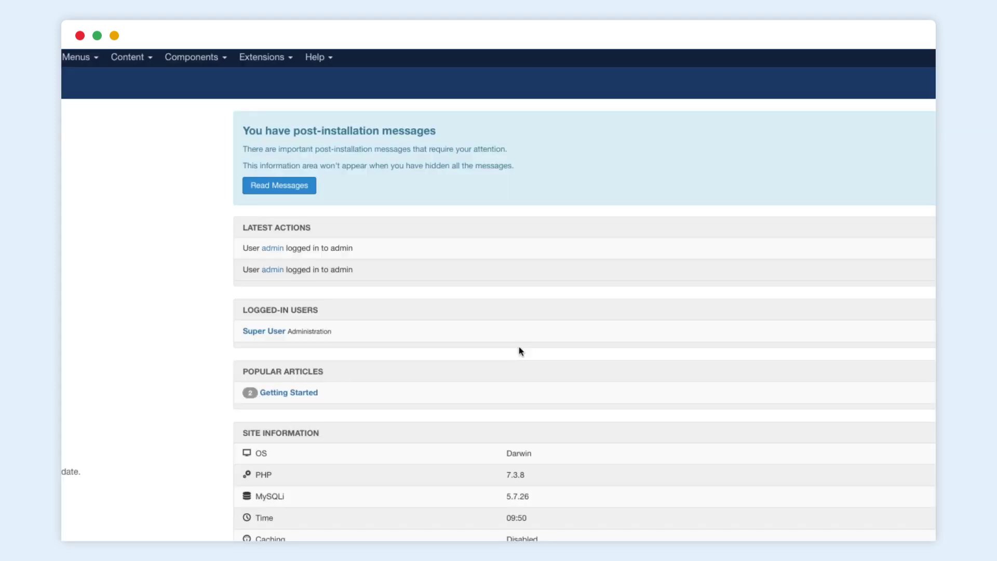
# - Install t4-pagebuilder-pkg_1.1.1.zip via Extensions > Manage > Install
pyautogui.click(261, 58)
pyautogui.moveTo(280, 77)
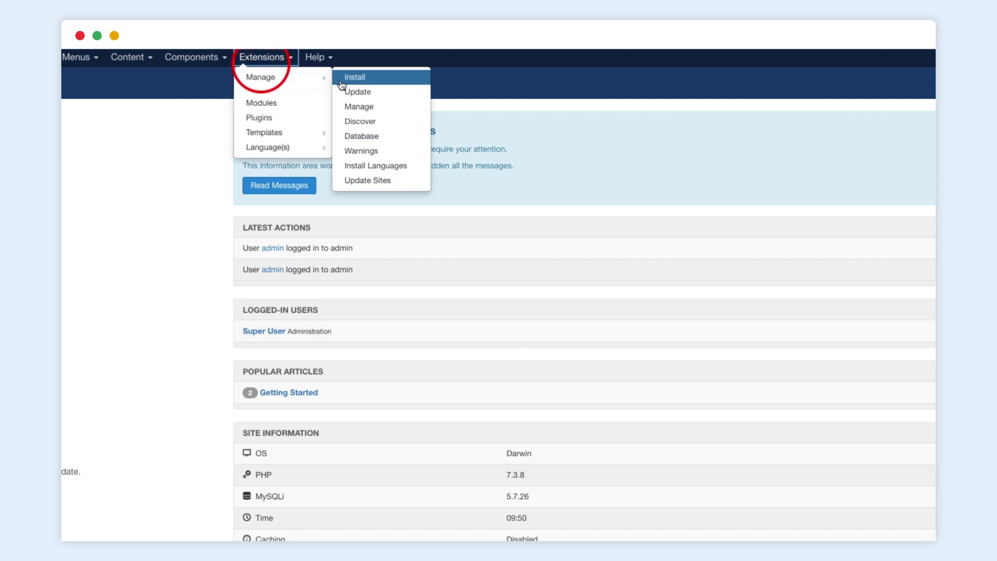
pyautogui.click(362, 81)
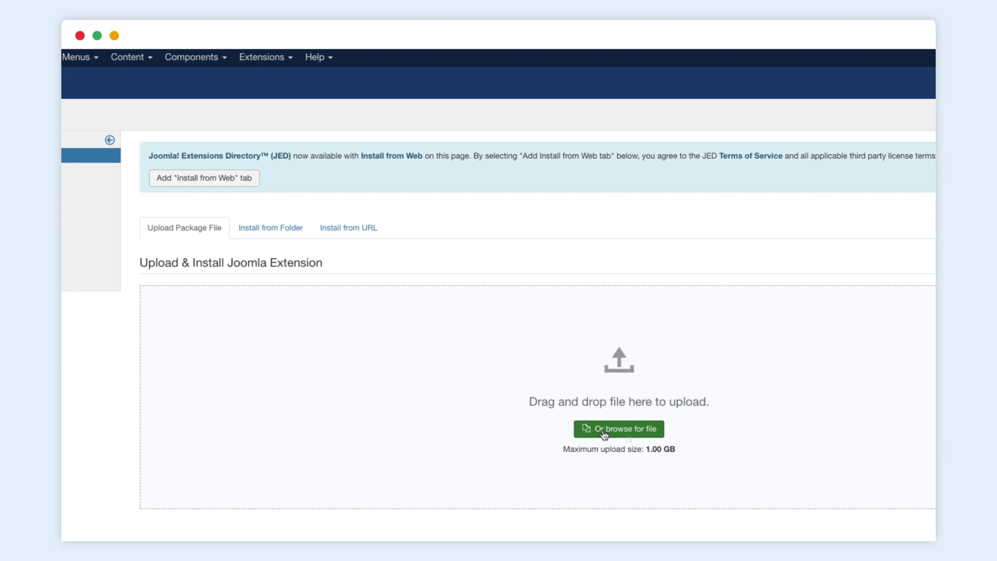
pyautogui.click(626, 436)
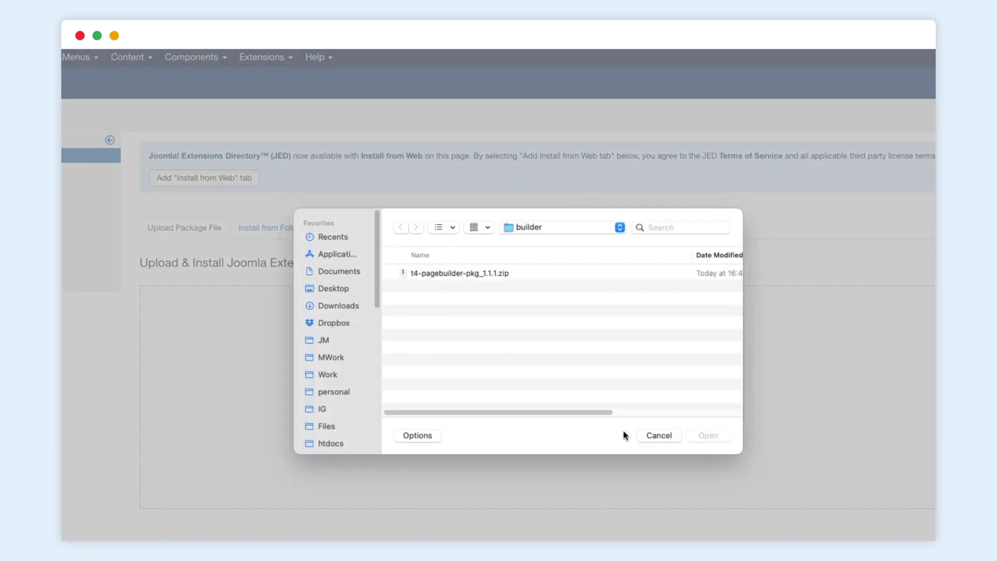
pyautogui.doubleClick(487, 274)
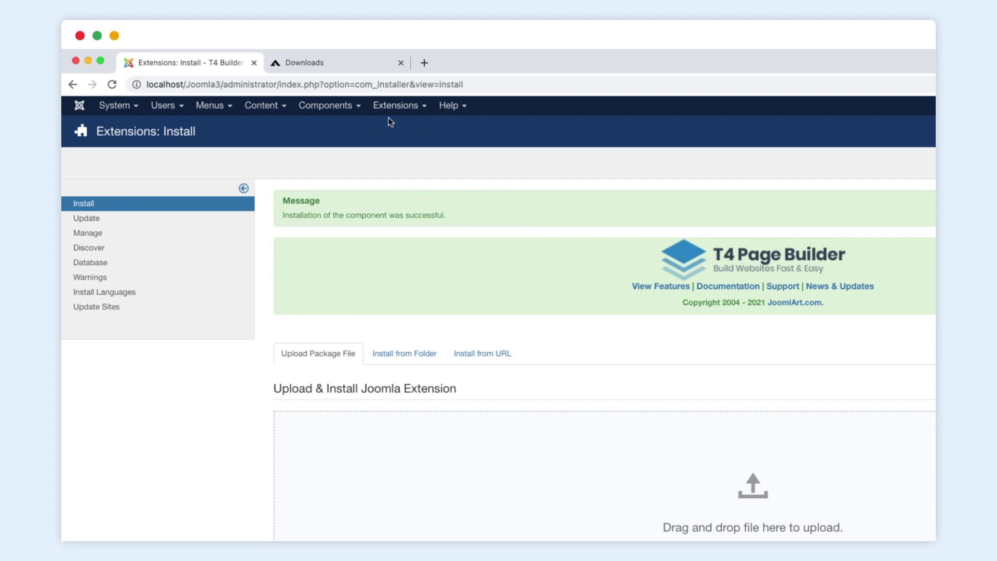
# - Open Components > T4 Page Builder and sign in with the JoomlArt account credentials
pyautogui.click(344, 106)
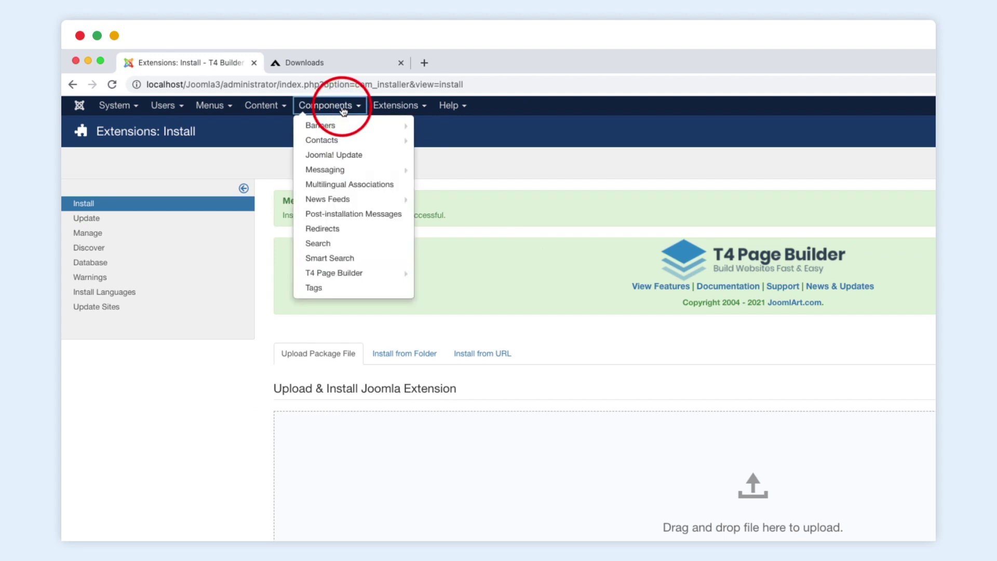
pyautogui.click(349, 276)
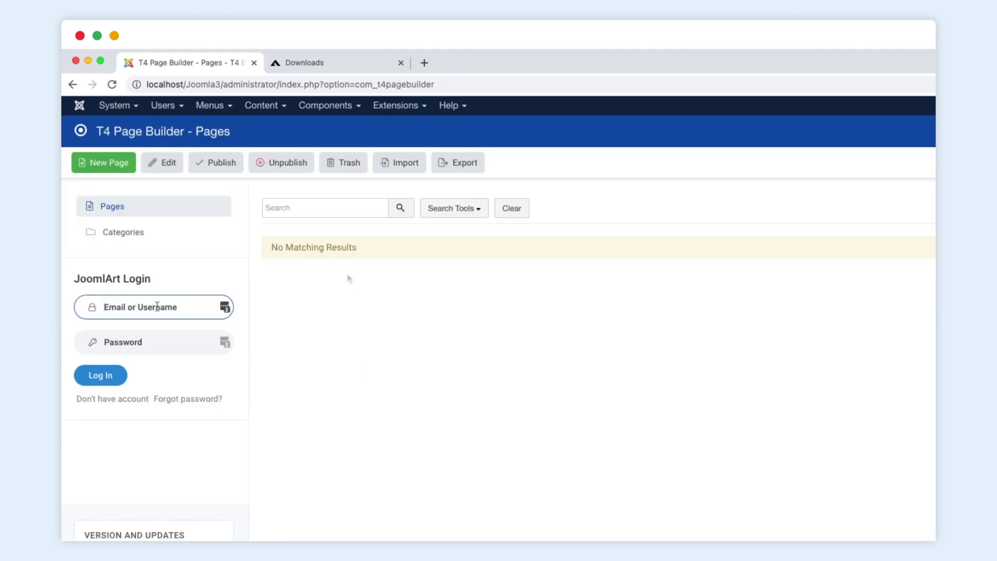
pyautogui.click(157, 306)
pyautogui.write('manhnv')
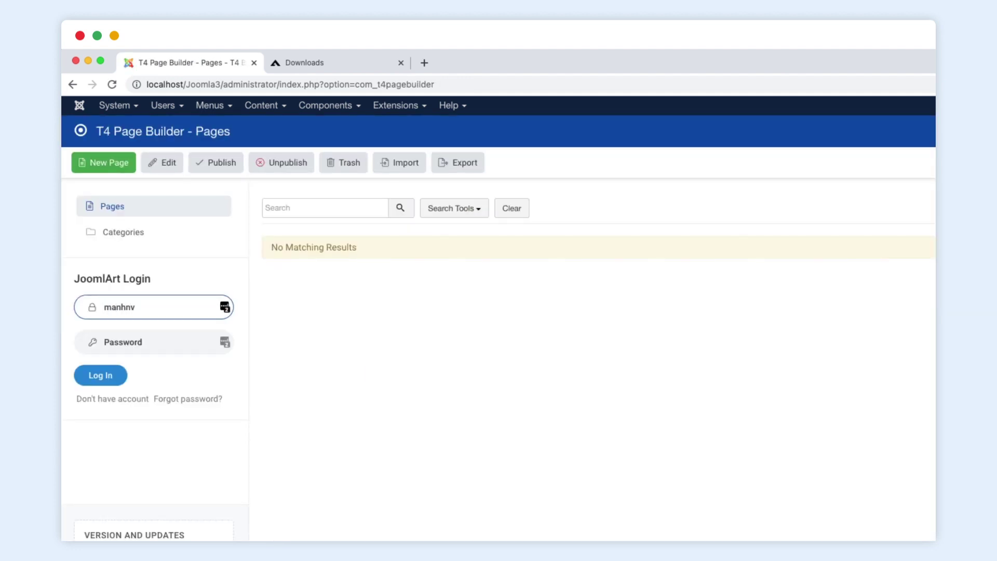
pyautogui.click(155, 342)
pyautogui.write('***')
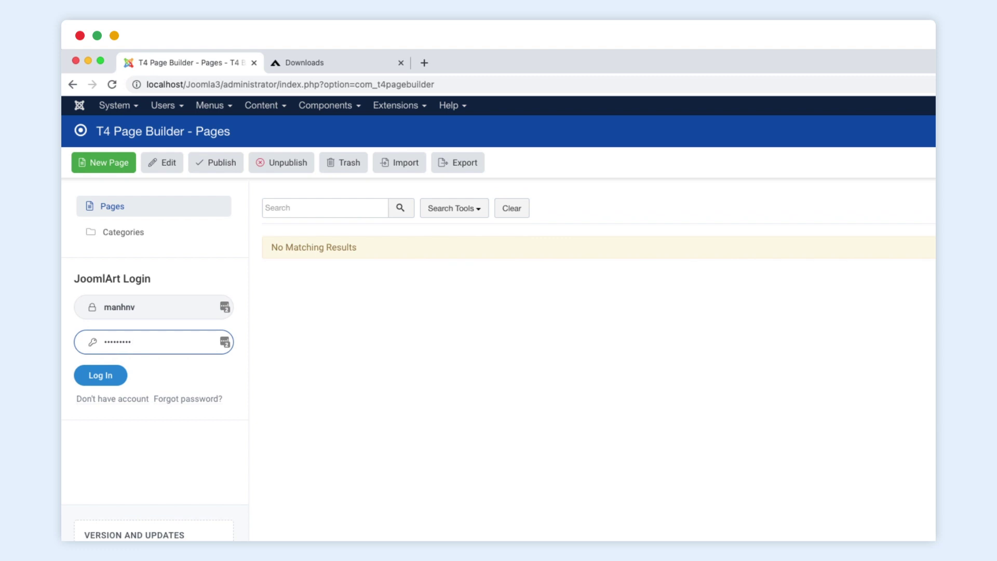
pyautogui.click(110, 376)
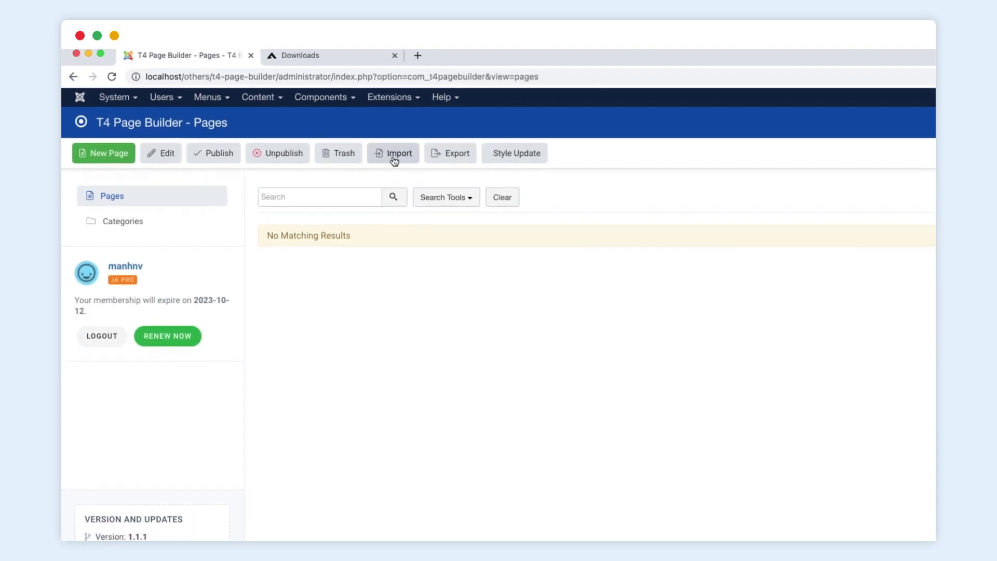
# - Import all four Myan Jewelry pages from the Shop templates in the import library
pyautogui.click(394, 156)
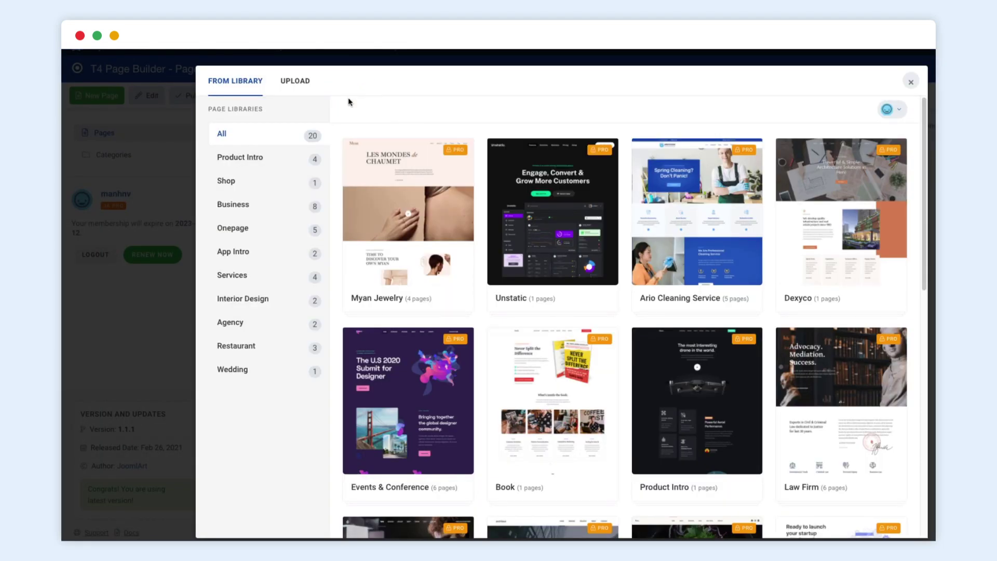
pyautogui.click(270, 210)
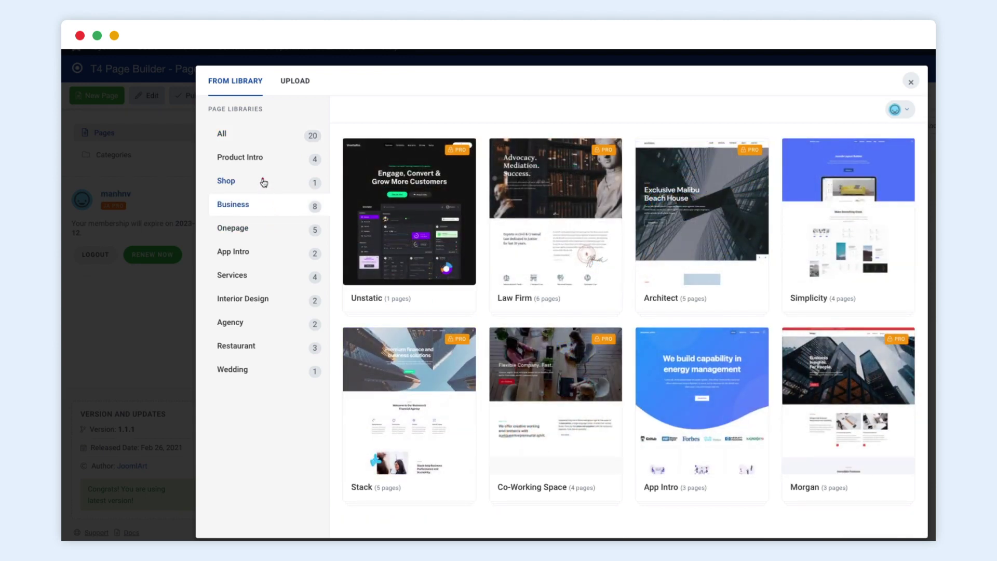
pyautogui.click(263, 182)
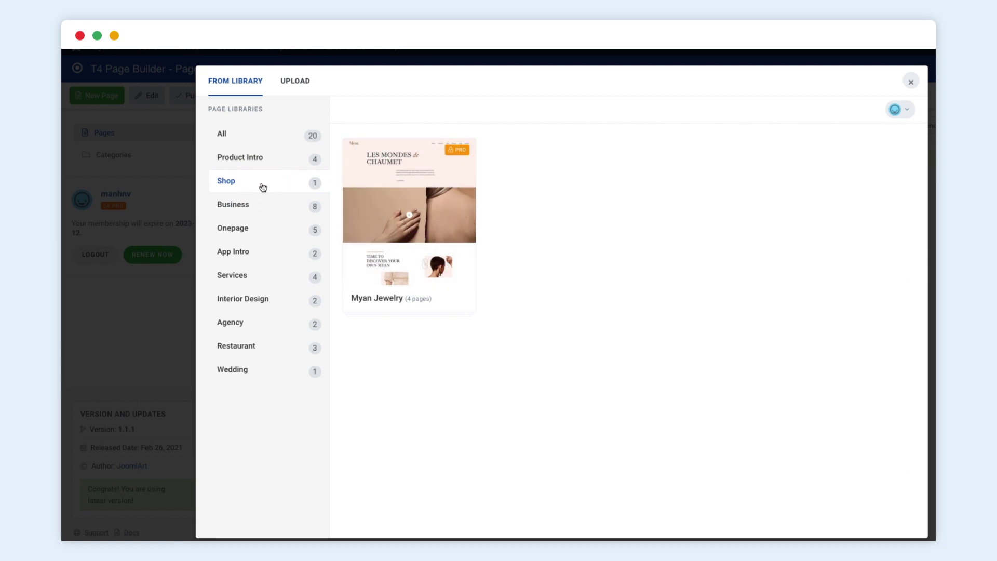
pyautogui.click(421, 185)
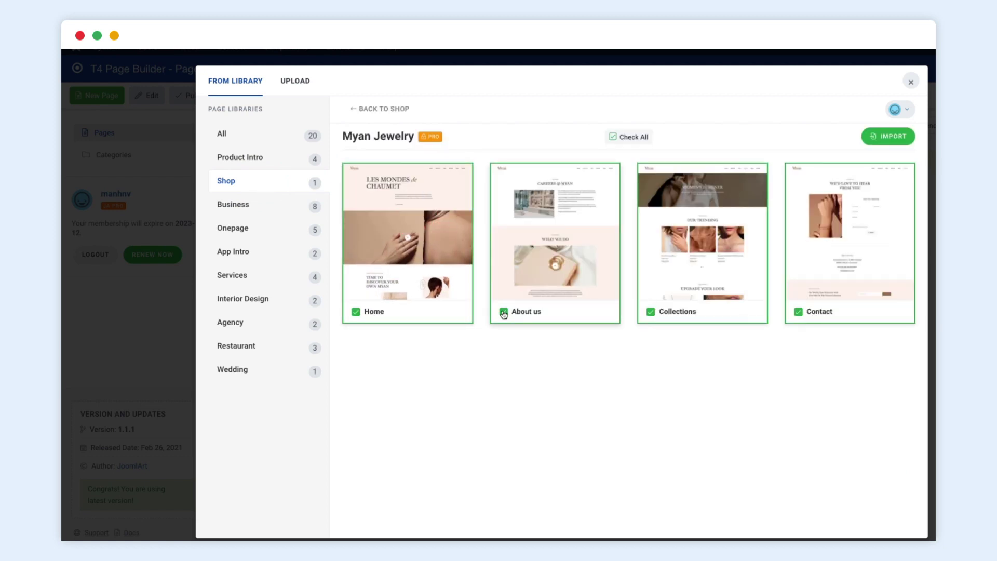
pyautogui.click(503, 312)
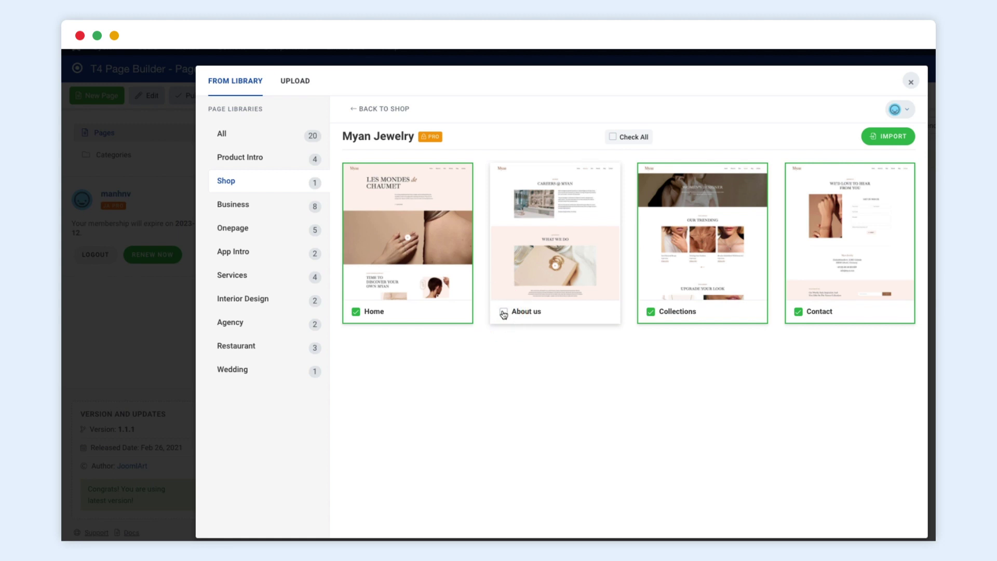
pyautogui.click(503, 313)
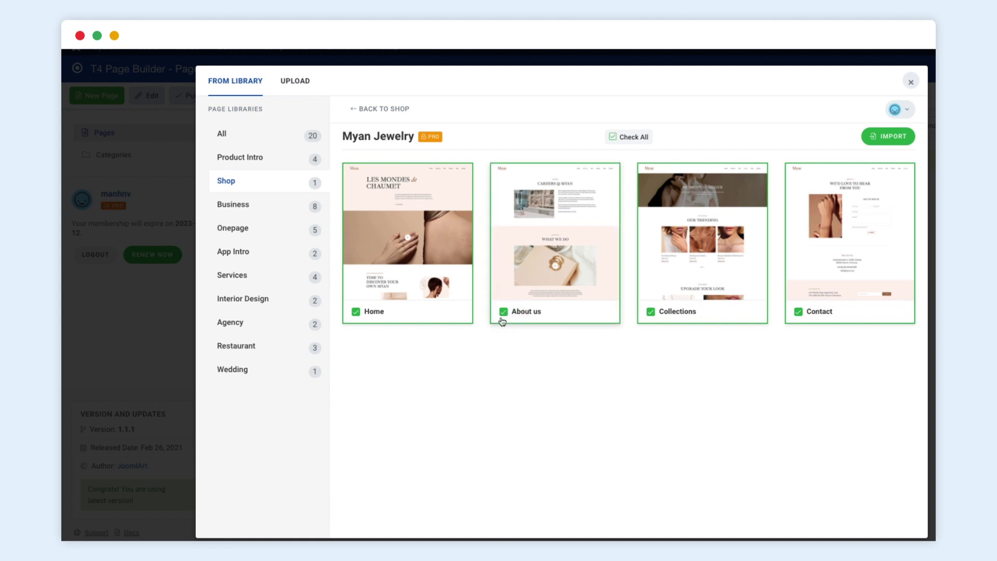
pyautogui.click(893, 137)
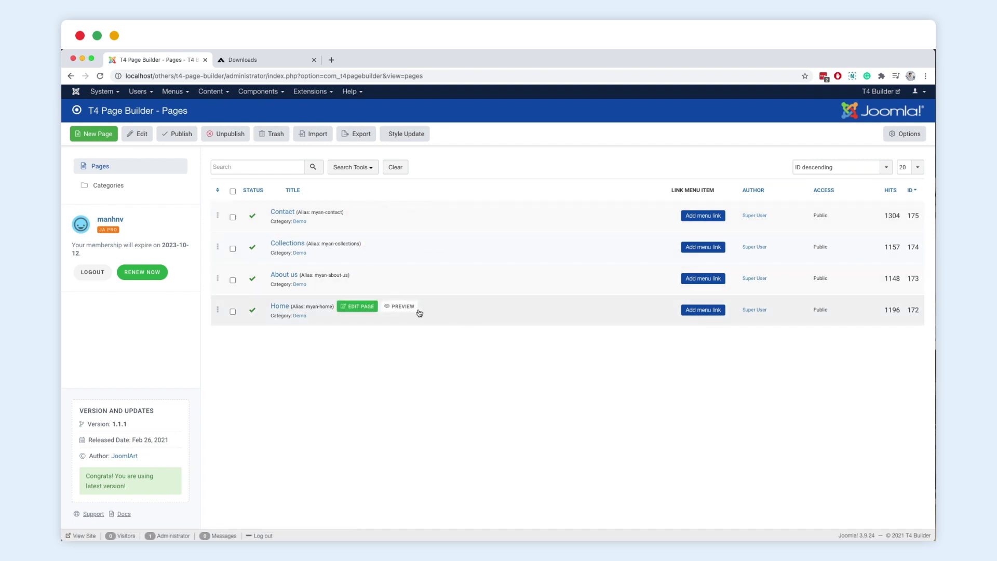
# - Preview the imported Myan Jewelry Home page, then close the preview
pyautogui.click(405, 308)
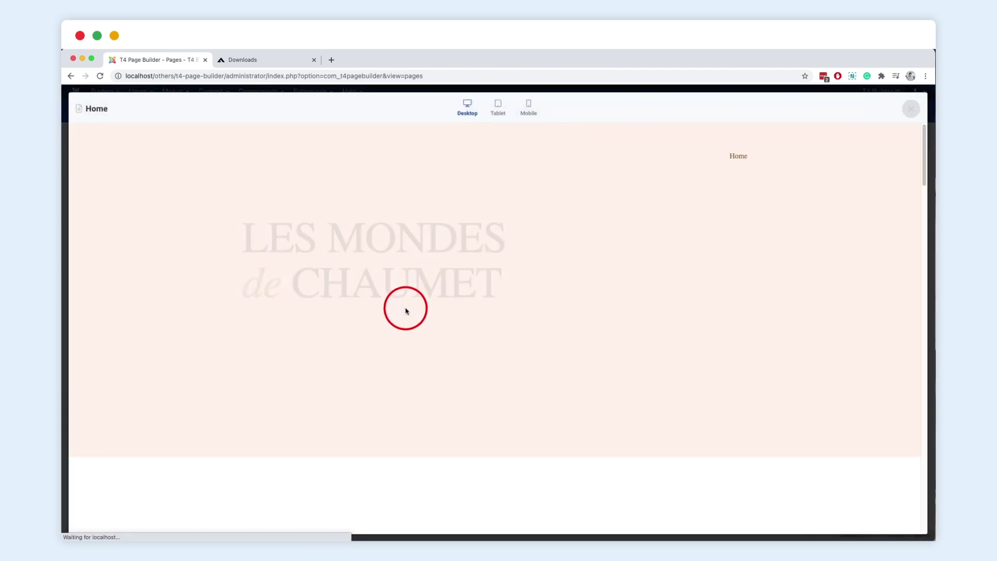
pyautogui.moveTo(922, 148); pyautogui.dragTo(930, 280)
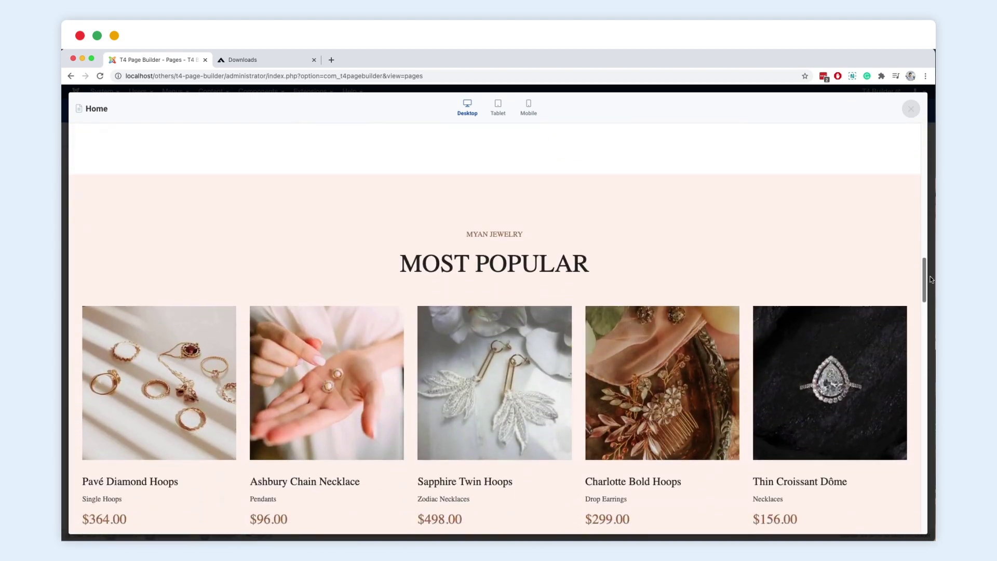
pyautogui.click(911, 108)
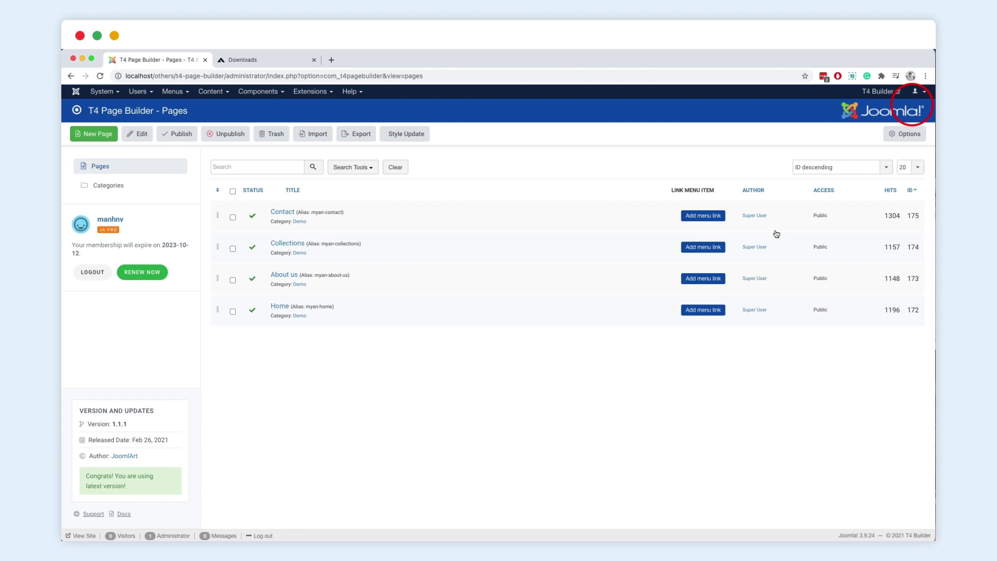
# - Create a Main Menu item linking to the Home page
pyautogui.click(705, 312)
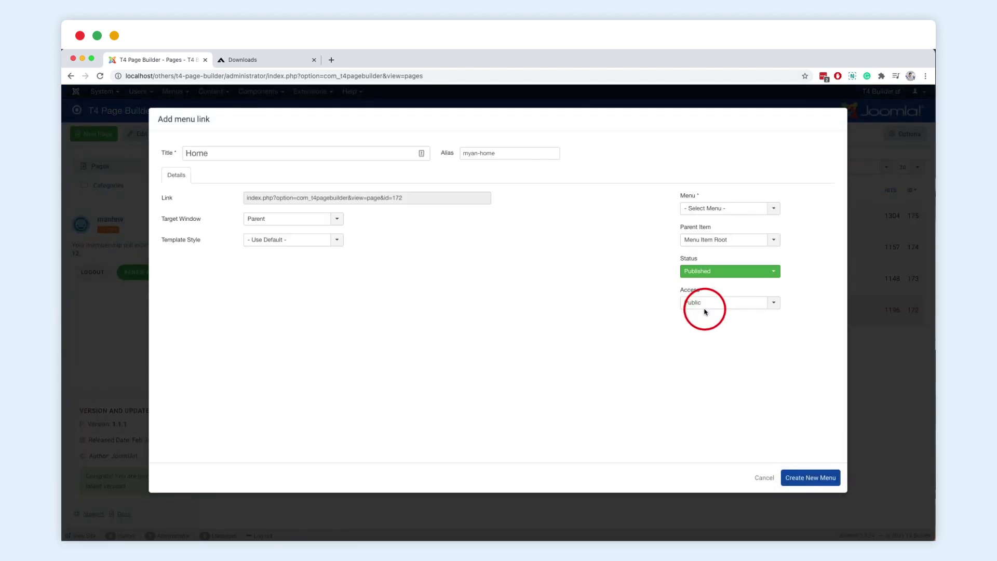
pyautogui.click(716, 208)
pyautogui.click(758, 229)
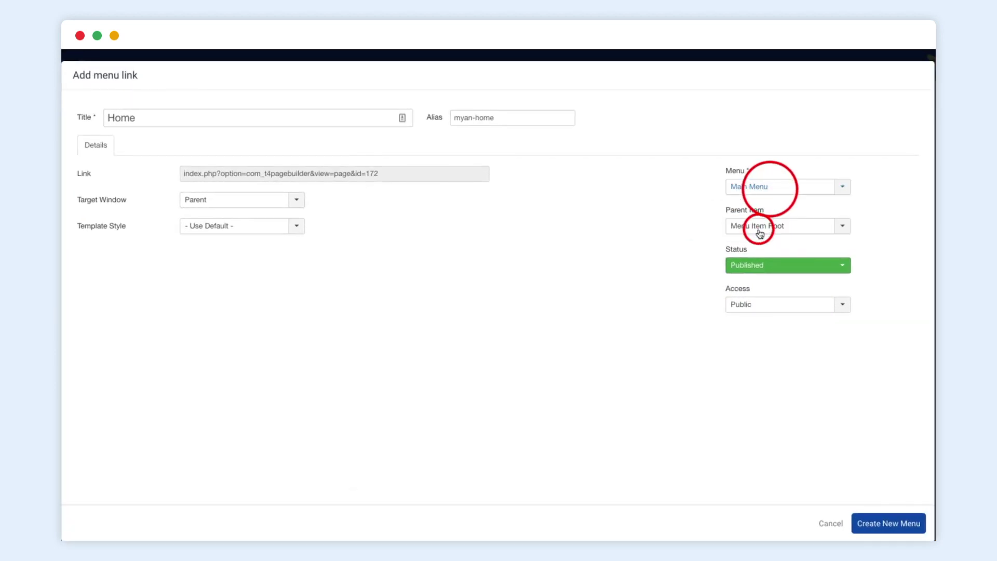
pyautogui.click(881, 525)
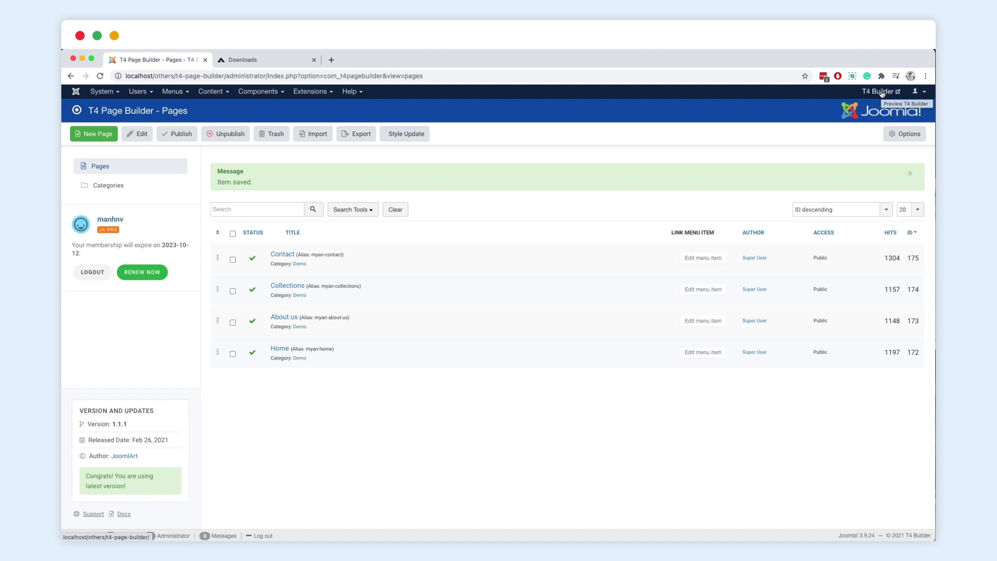
# - Browse the live Myan site's Home and Collections pages in a new tab, then return to the Pages list
pyautogui.click(881, 92)
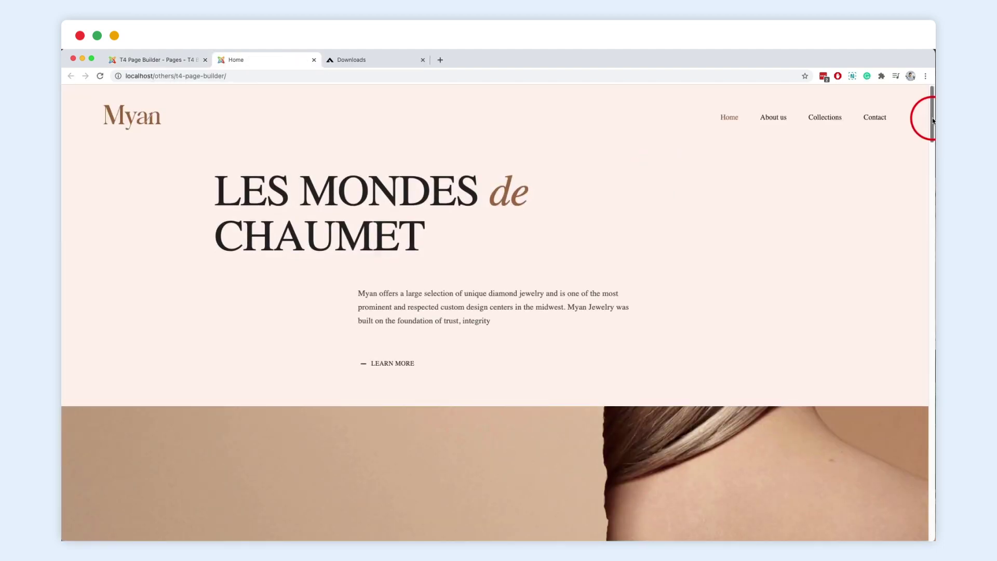
pyautogui.moveTo(932, 120); pyautogui.dragTo(933, 214)
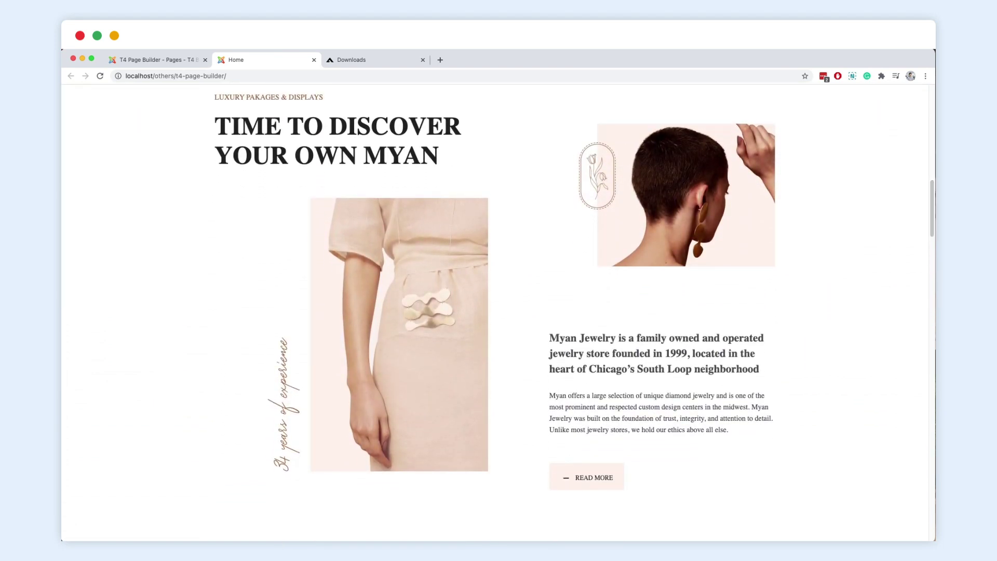
pyautogui.scroll(15, 933, 214)
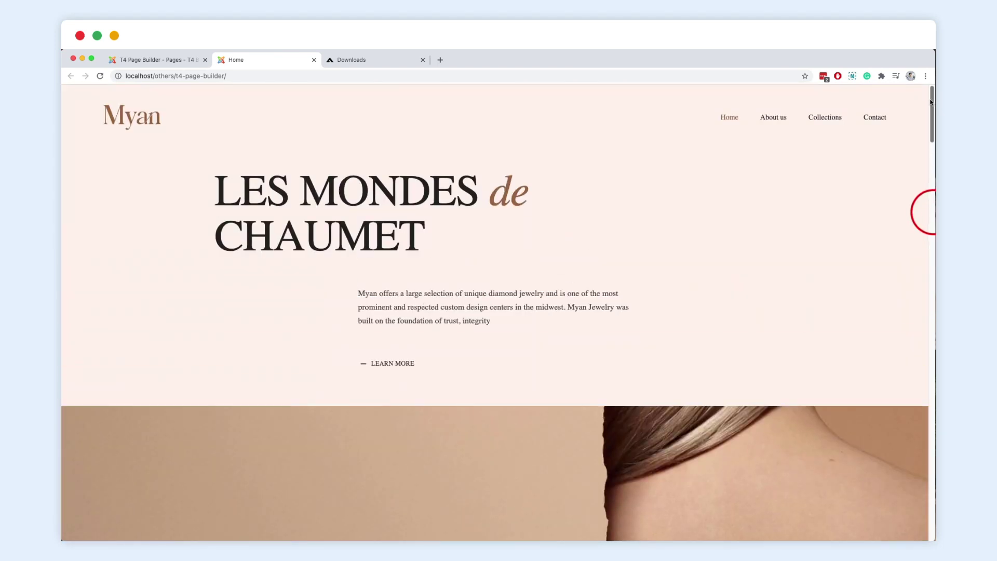
pyautogui.click(811, 119)
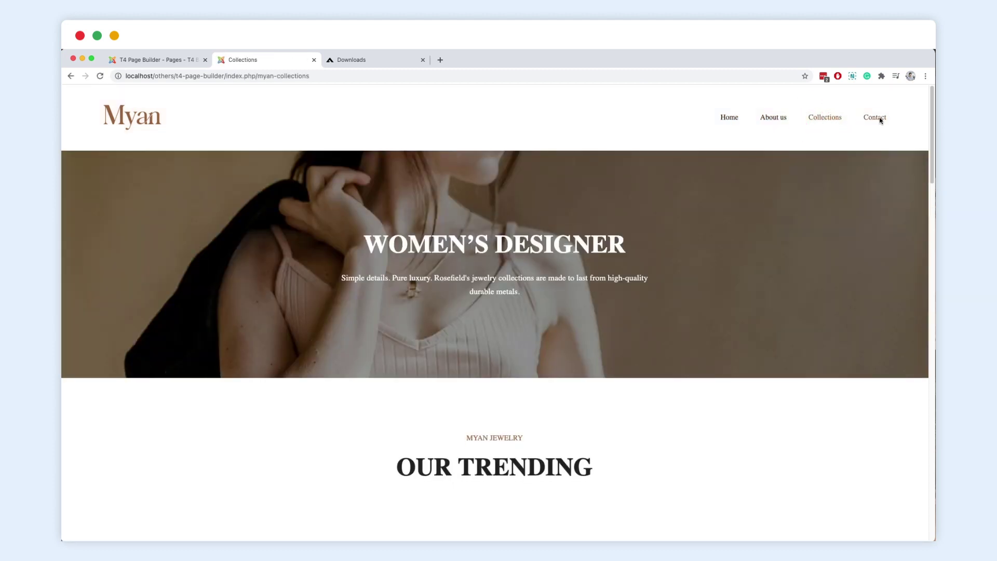
pyautogui.click(933, 120)
pyautogui.moveTo(932, 121); pyautogui.dragTo(933, 326)
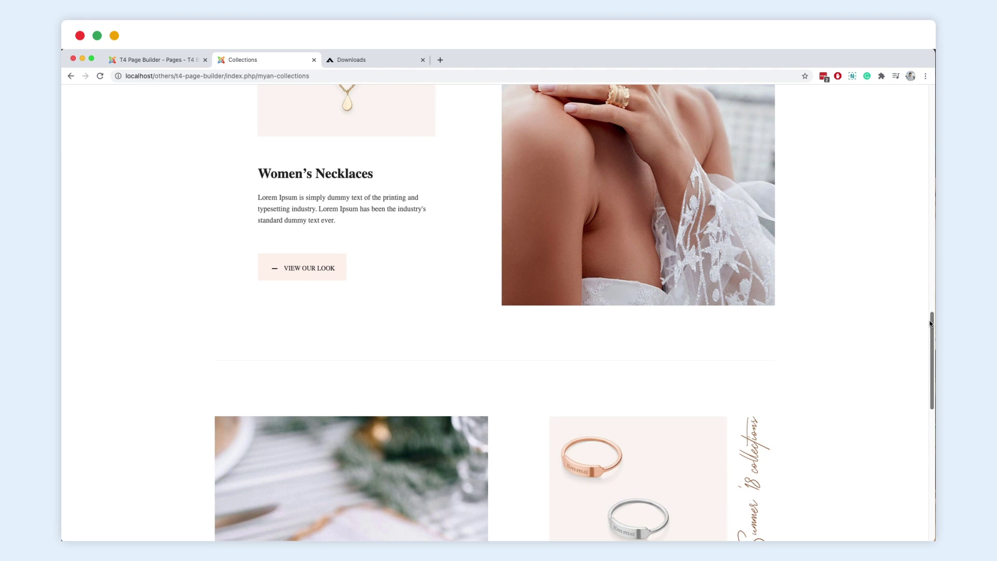
pyautogui.click(173, 60)
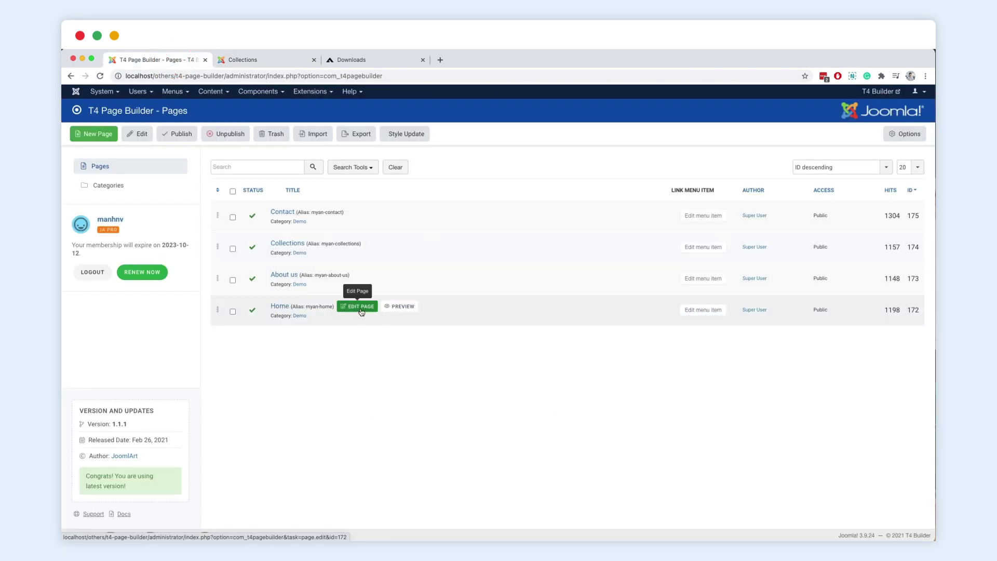
# - Edit the Home page and replace its right photo with img-3.png
pyautogui.click(361, 308)
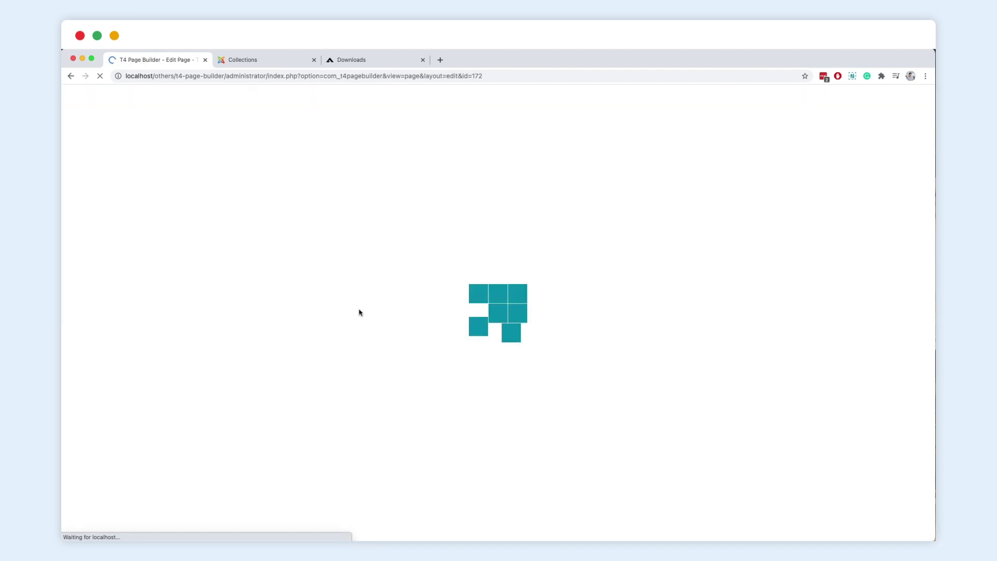
pyautogui.scroll(-5, 930, 147)
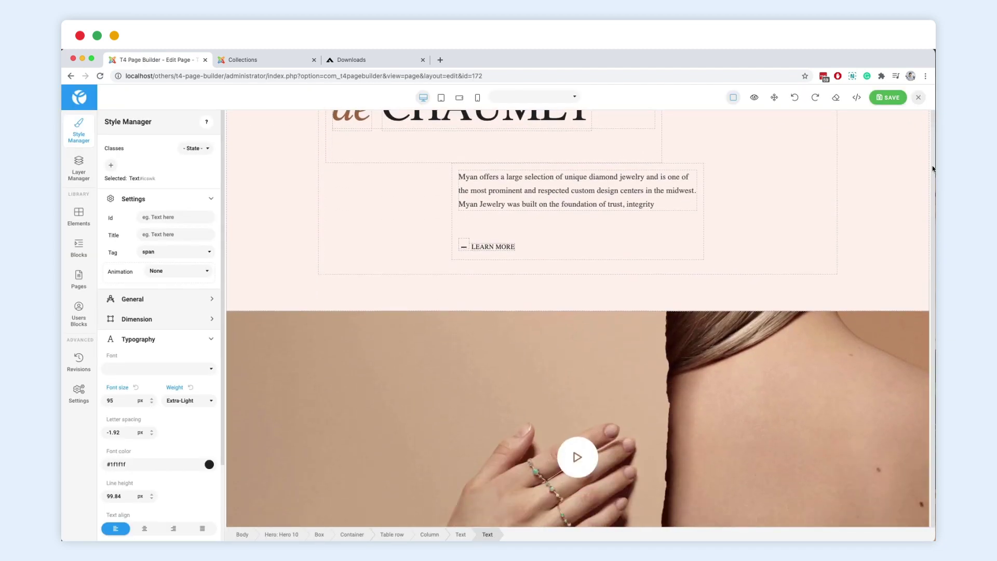
pyautogui.scroll(-10, 932, 169)
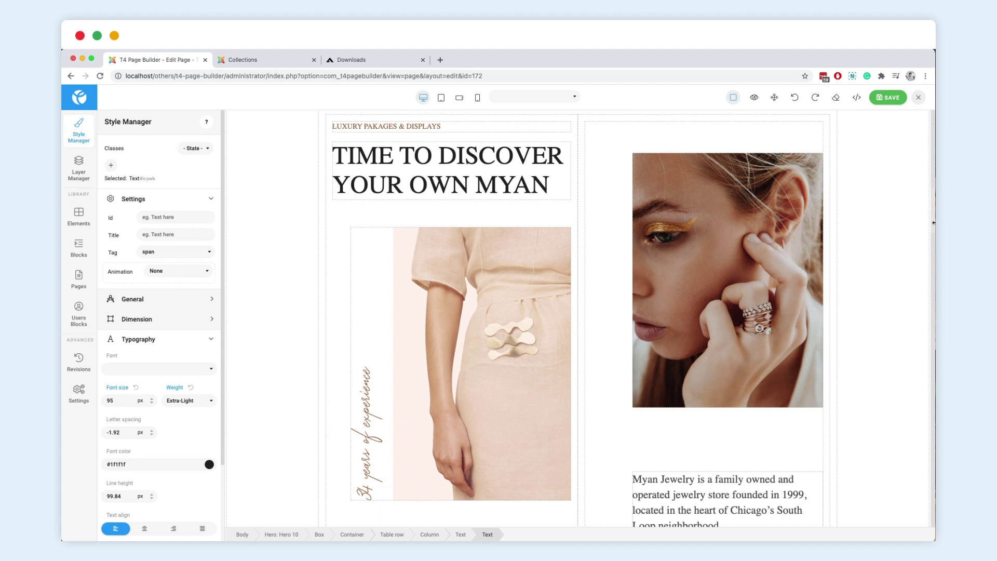
pyautogui.doubleClick(746, 224)
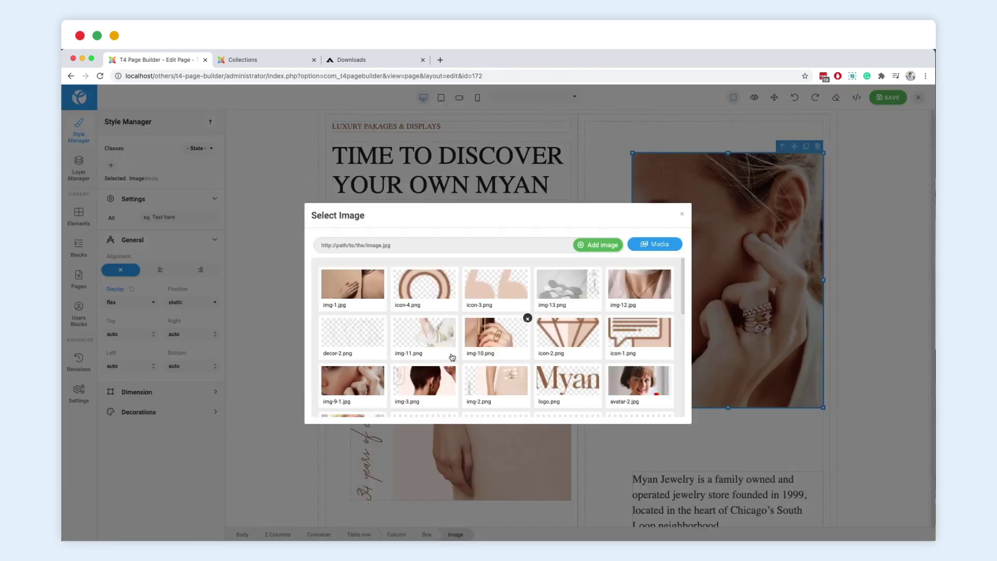
pyautogui.click(439, 379)
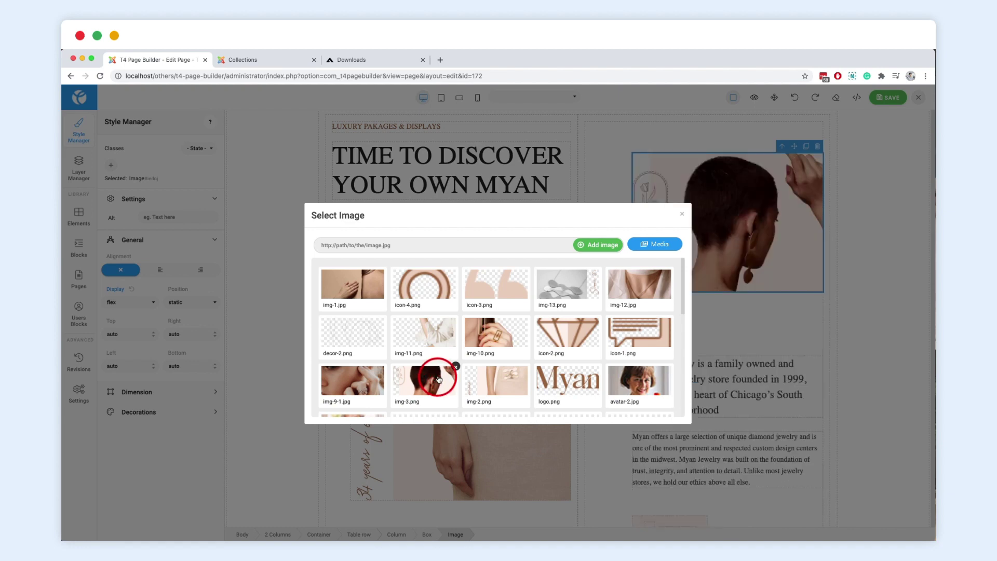
pyautogui.click(682, 216)
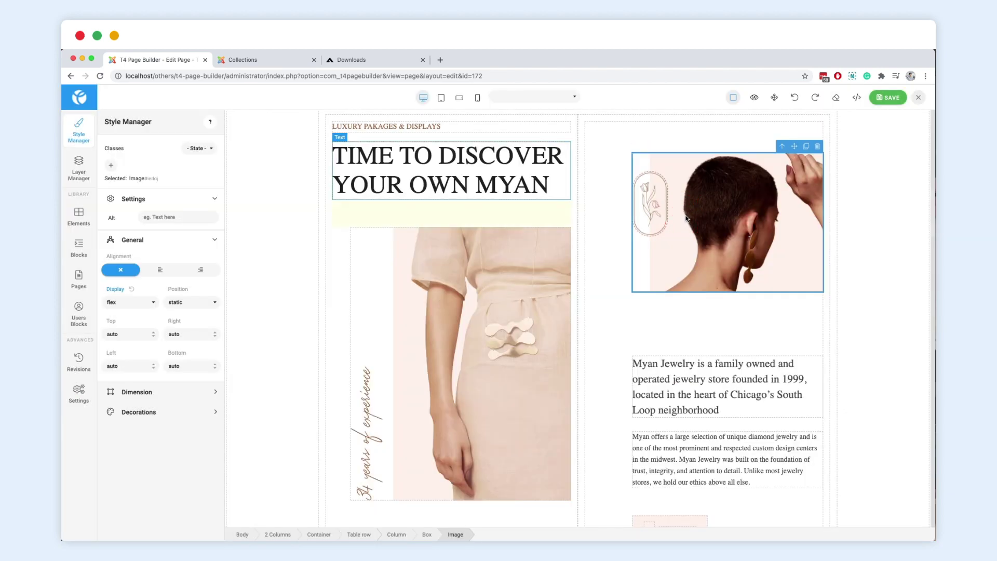
# - Retype the heading as 'THE BEST COLLECTIONS' and make it bold
pyautogui.click(518, 178)
pyautogui.tripleClick(550, 181)
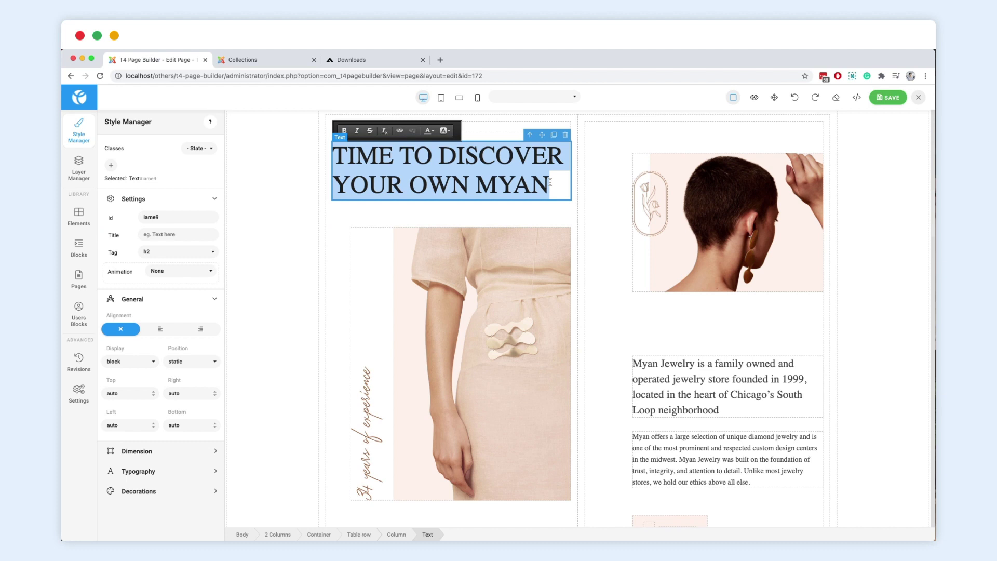
pyautogui.write('THE BES')
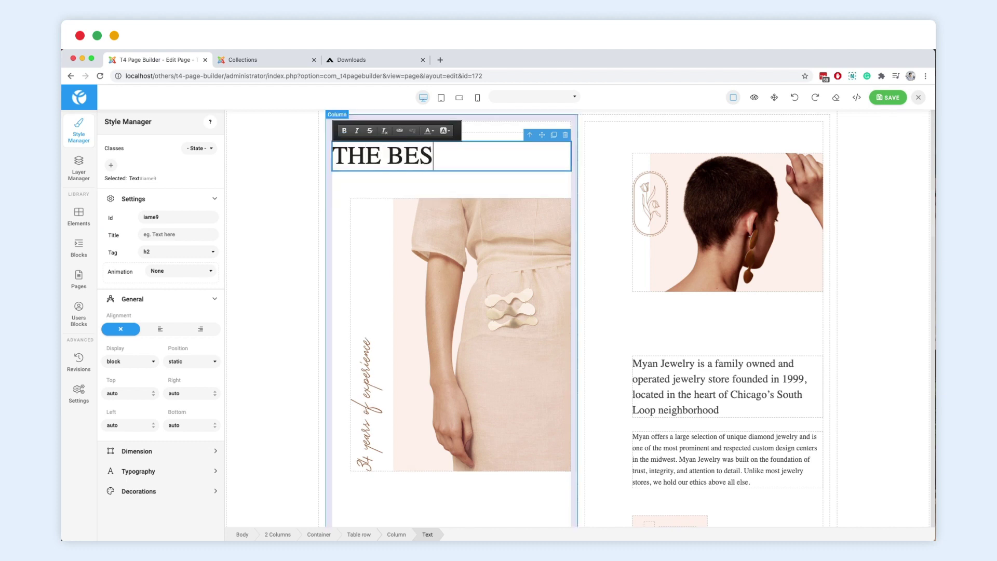
pyautogui.write('T COLLECTIONS!')
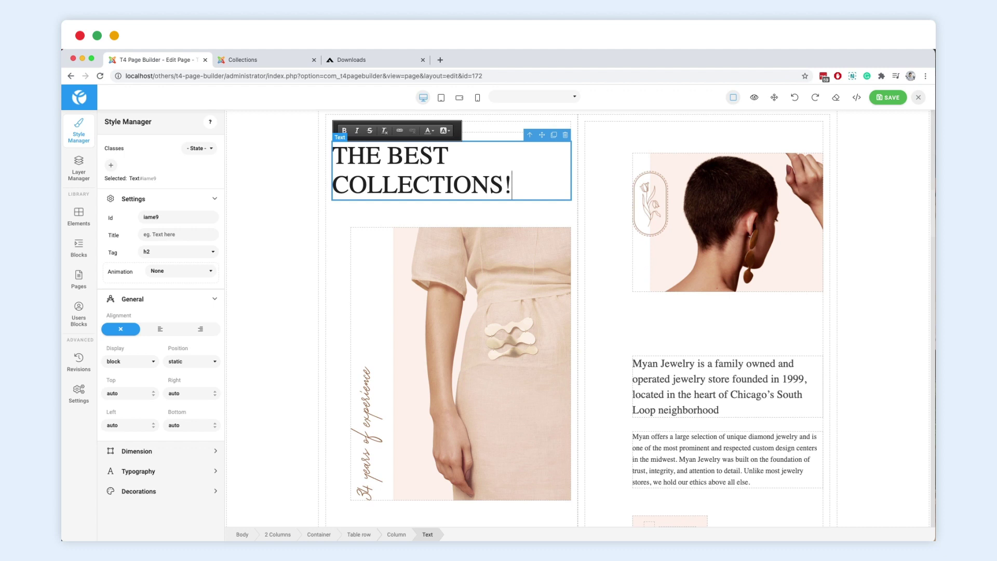
pyautogui.tripleClick(546, 178)
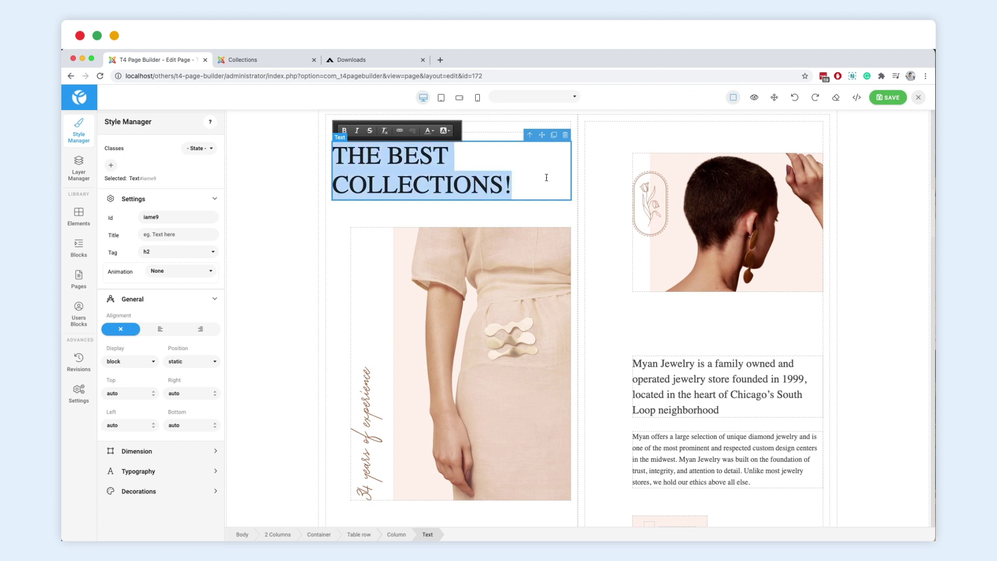
pyautogui.click(344, 130)
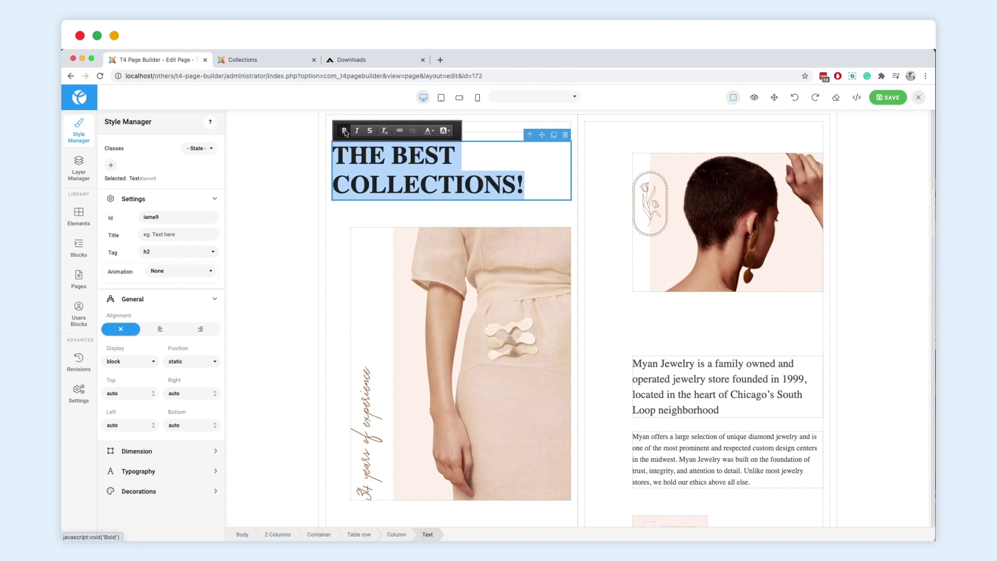